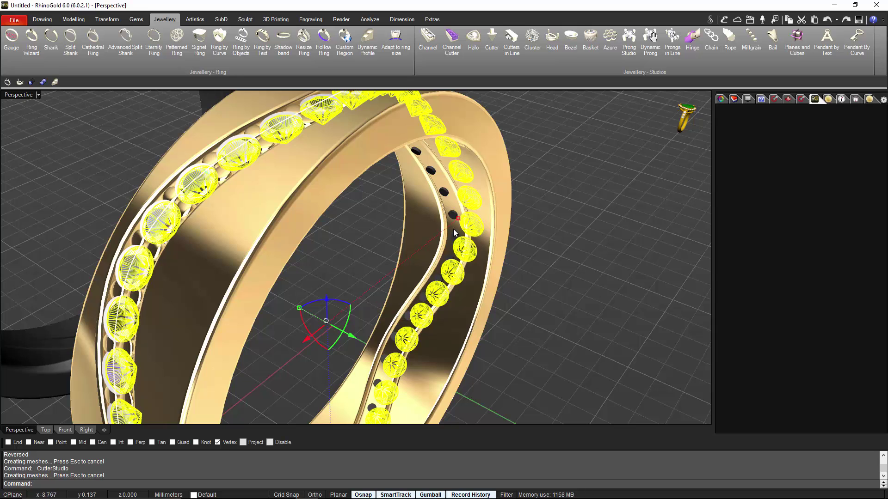
# Subtract the gem cutters from the central wavy band of the stone-set ring with Boolean Difference.
pyautogui.click(453, 229)
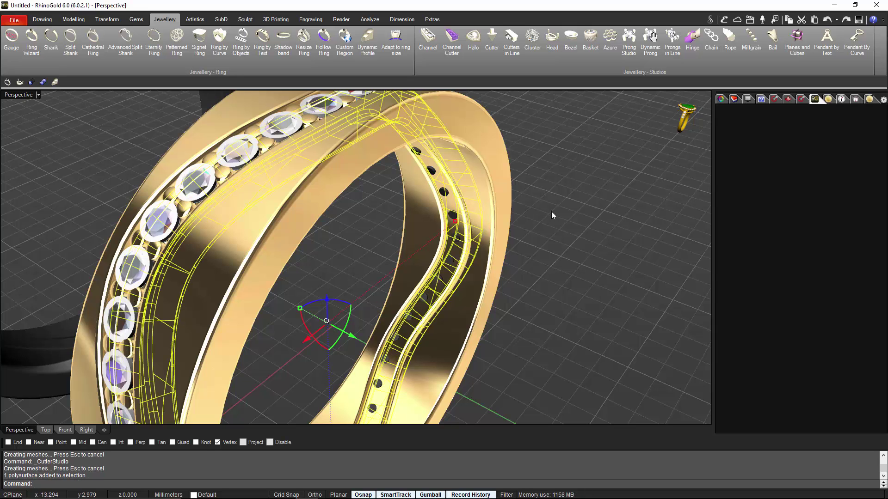
pyautogui.click(73, 19)
pyautogui.click(557, 63)
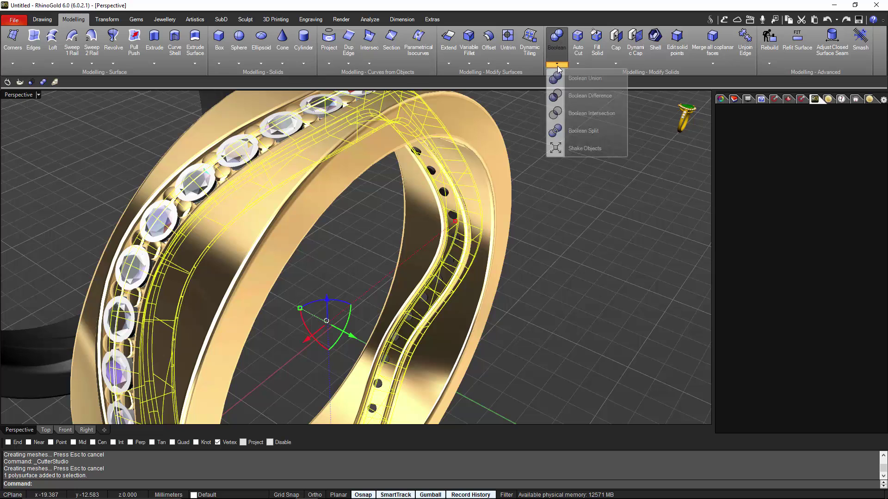
pyautogui.click(582, 97)
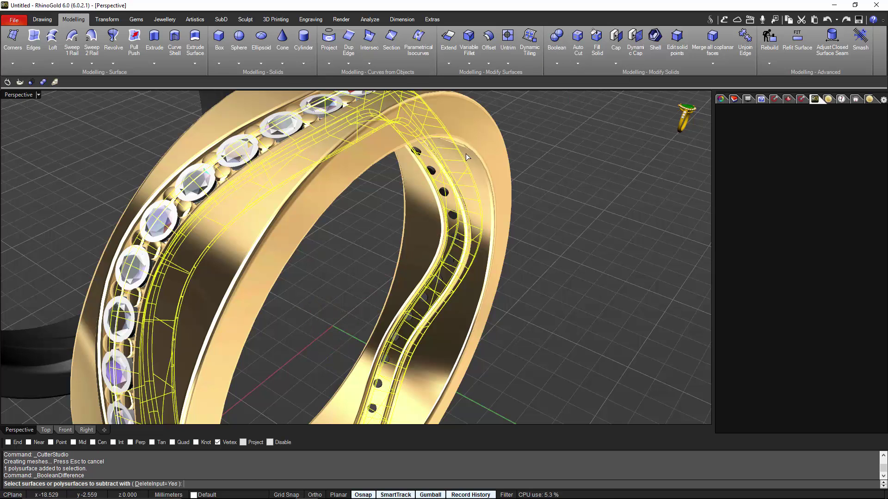
pyautogui.click(432, 172)
pyautogui.rightClick(593, 181)
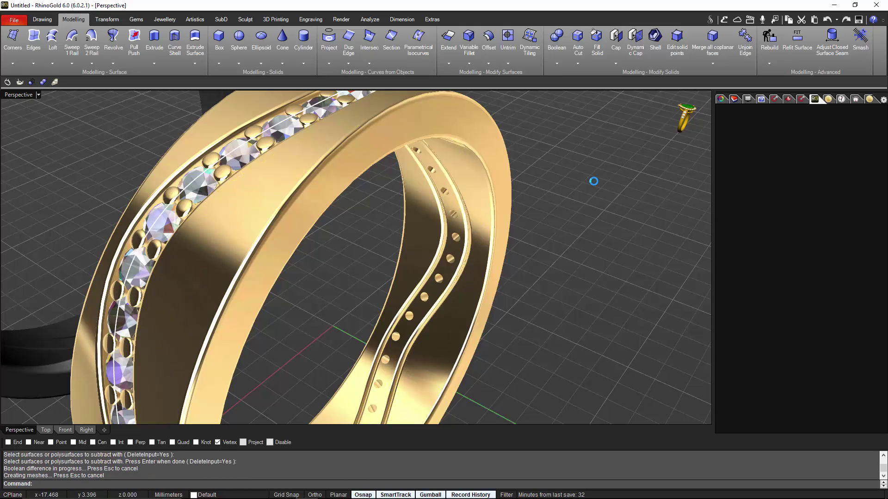
# Join all the prongs to the central wavy band of the stone-set ring with Boolean Union.
pyautogui.moveTo(593, 181); pyautogui.dragTo(518, 282, button='right')
pyautogui.hotkey('ctrl', 'a')
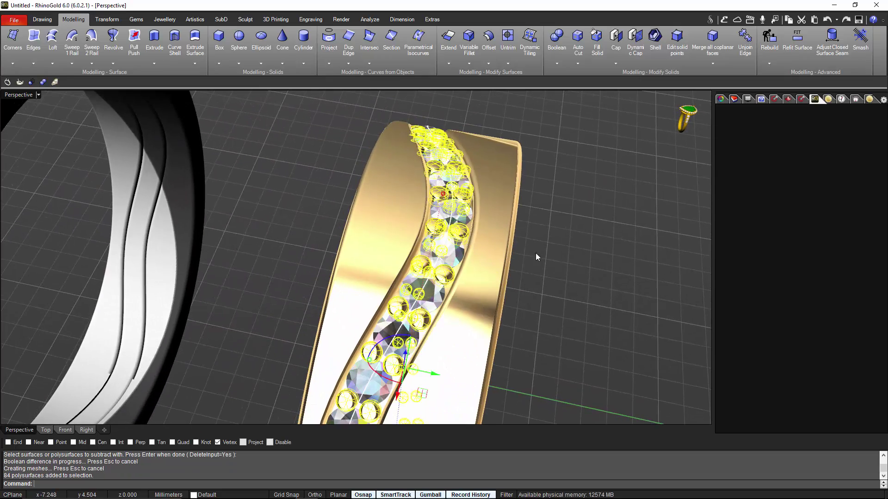
pyautogui.moveTo(536, 253); pyautogui.dragTo(493, 230, button='right')
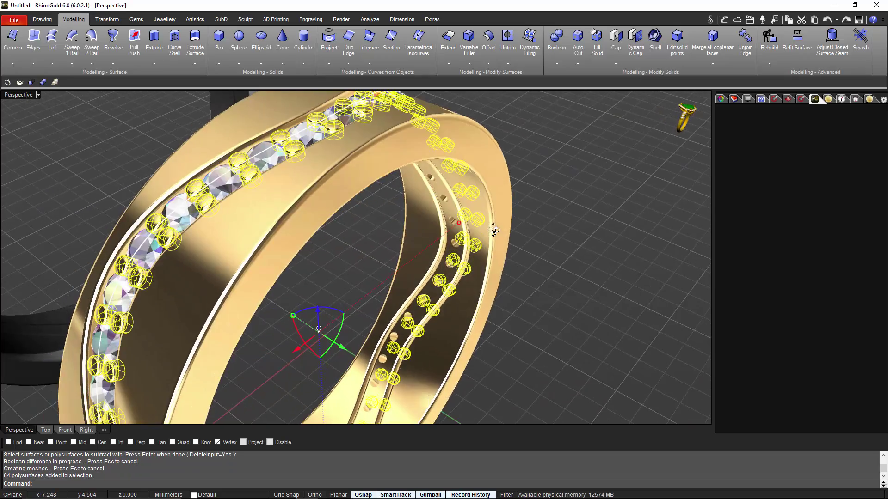
pyautogui.keyDown('shift'); pyautogui.click(451, 210); pyautogui.keyUp('shift')
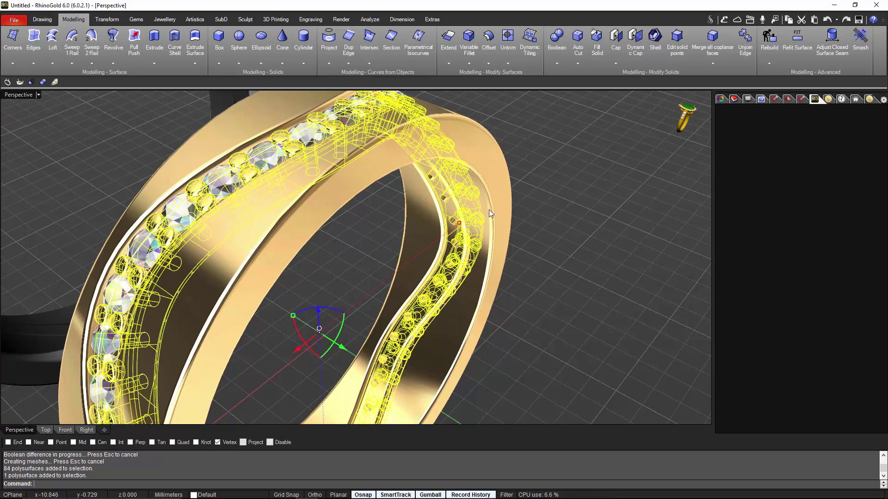
pyautogui.click(557, 63)
pyautogui.click(585, 78)
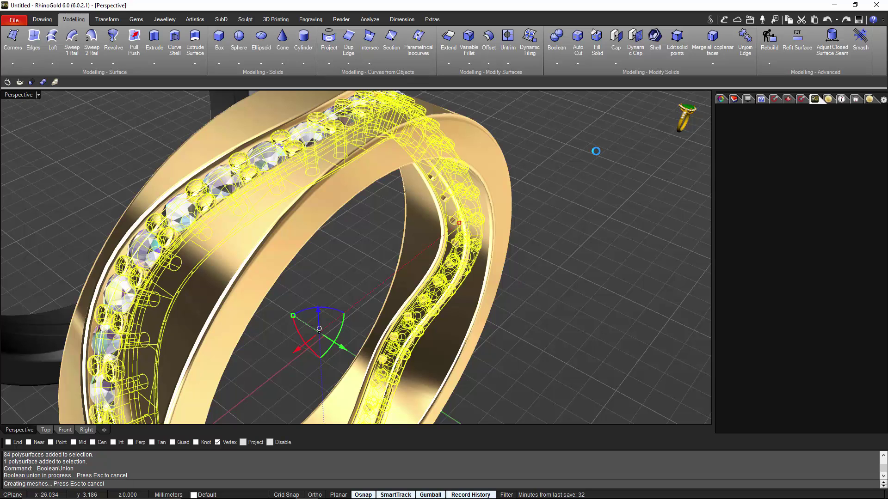
# Examine the stone-set ring from several angles, checking the gem row, the prongs and the inner holes.
pyautogui.moveTo(596, 151); pyautogui.dragTo(524, 209, button='right')
pyautogui.click(461, 213)
pyautogui.click(554, 212)
pyautogui.scroll(-6, 554, 211)
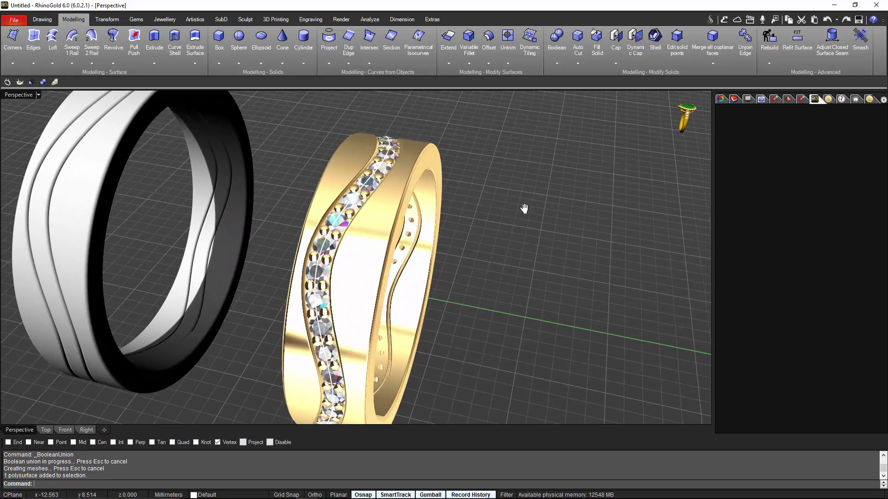
pyautogui.moveTo(506, 238); pyautogui.dragTo(522, 233, button='right')
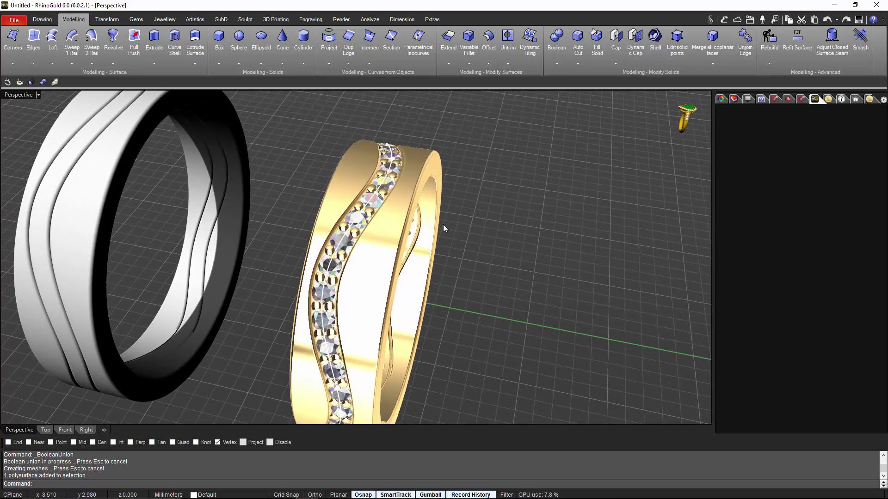
pyautogui.moveTo(444, 223); pyautogui.dragTo(415, 202, button='right')
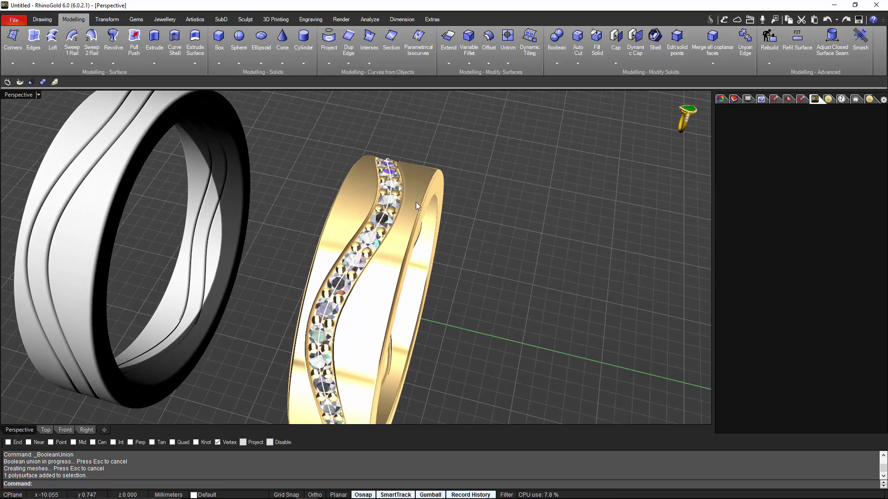
pyautogui.click(398, 194)
pyautogui.click(460, 205)
pyautogui.keyDown('shift'); pyautogui.moveTo(490, 202); pyautogui.dragTo(536, 216, button='right'); pyautogui.keyUp('shift')
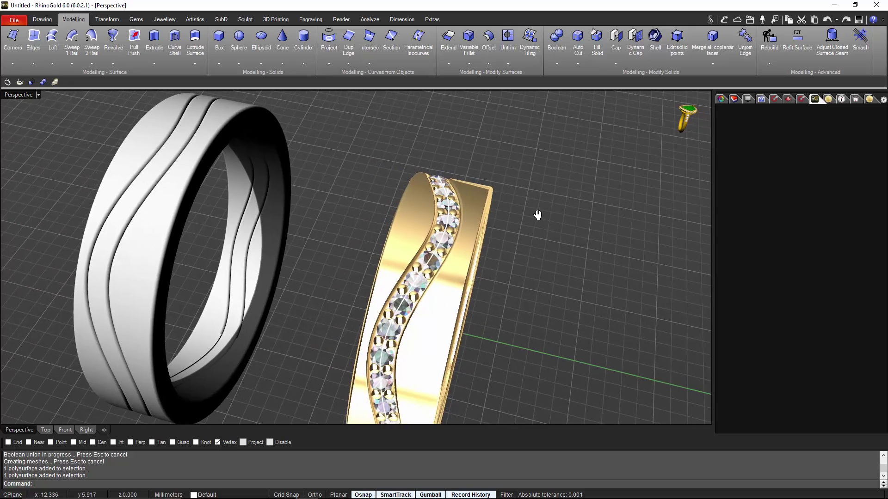
# Apply the 18K red gold metal material to the two outer bands of the plain ring.
pyautogui.scroll(-4, 537, 215)
pyautogui.click(337, 215)
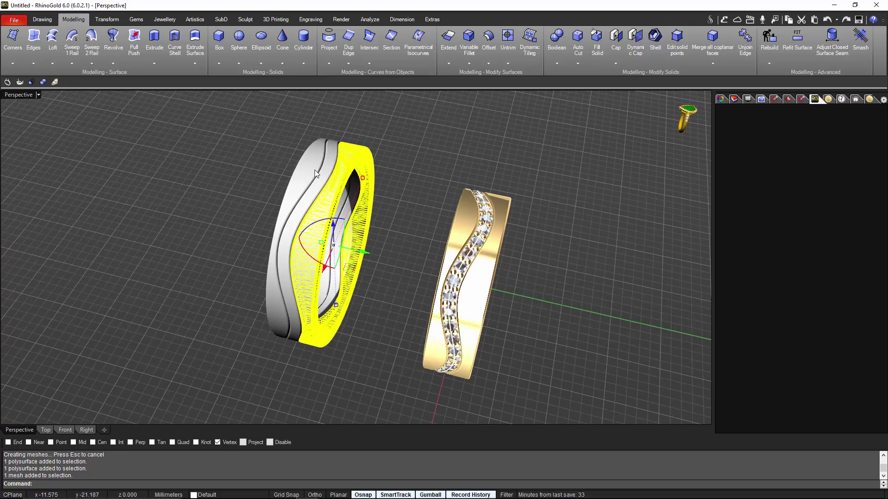
pyautogui.keyDown('shift'); pyautogui.click(343, 162); pyautogui.keyUp('shift')
pyautogui.moveTo(699, 108)
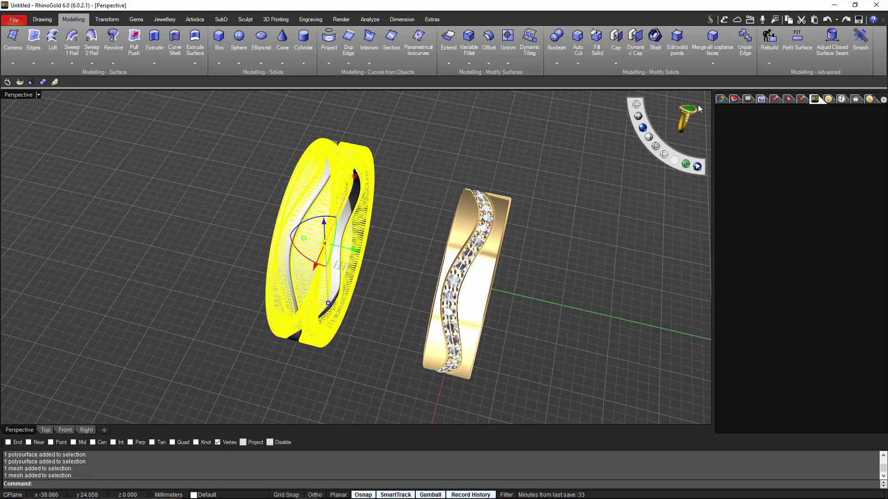
pyautogui.click(827, 102)
pyautogui.click(720, 155)
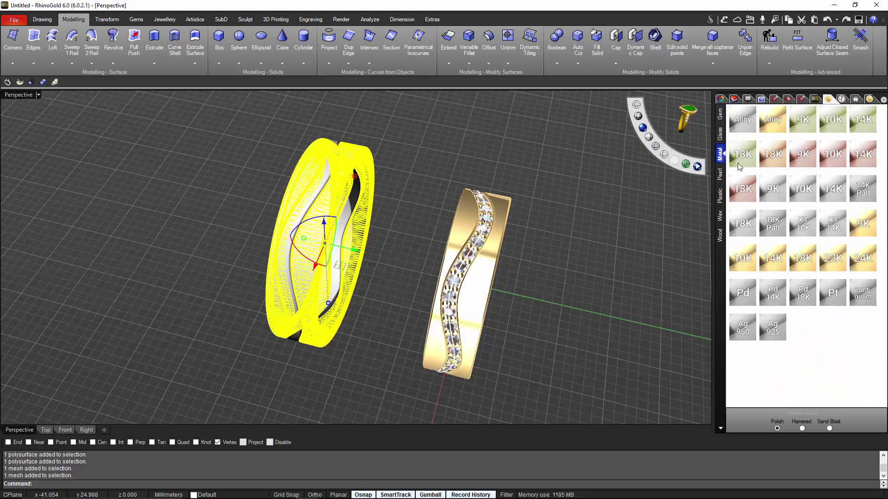
pyautogui.click(742, 189)
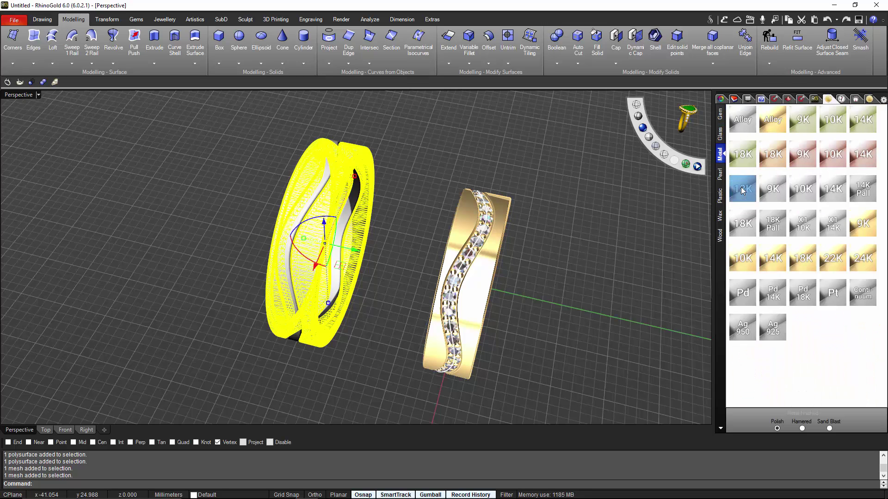
# Apply the 18K white gold material to the wavy central band of the plain ring.
pyautogui.click(334, 165)
pyautogui.moveTo(687, 116)
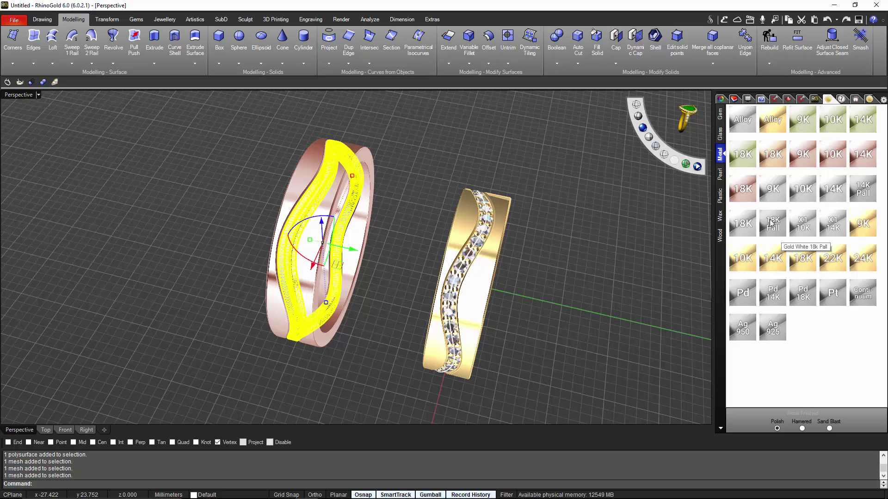
pyautogui.click(742, 224)
# Apply the 18K white gold material to the two outer bands of the stone-set ring.
pyautogui.moveTo(612, 235); pyautogui.dragTo(550, 237, button='right')
pyautogui.scroll(5, 552, 237)
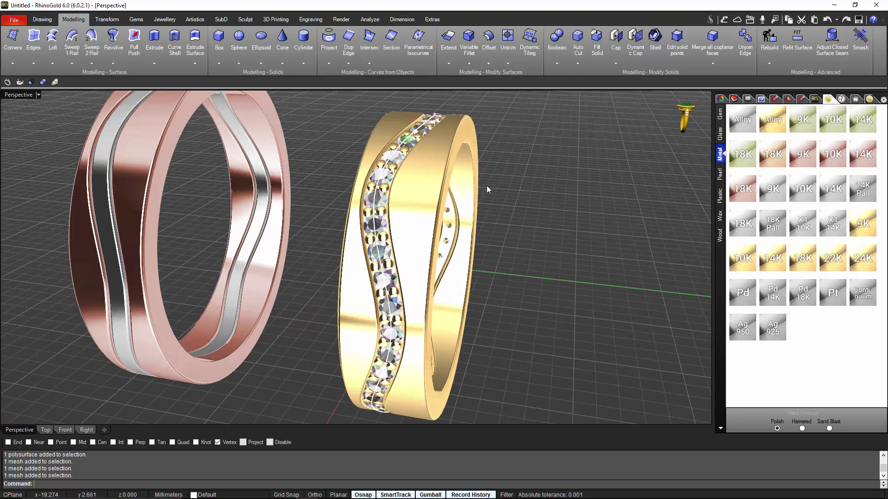
pyautogui.click(423, 170)
pyautogui.keyDown('shift'); pyautogui.click(392, 122); pyautogui.keyUp('shift')
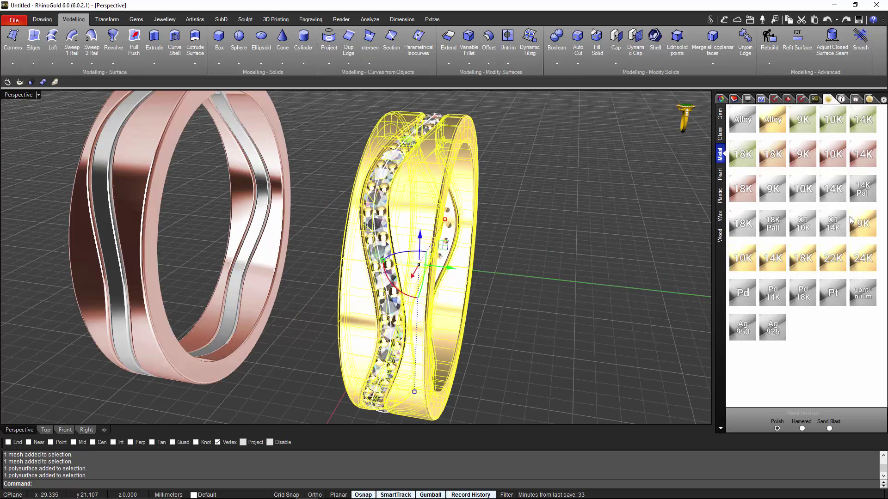
pyautogui.click(742, 229)
# Select the curve running along the gem row of the stone-set ring and hide it.
pyautogui.scroll(-3, 611, 233)
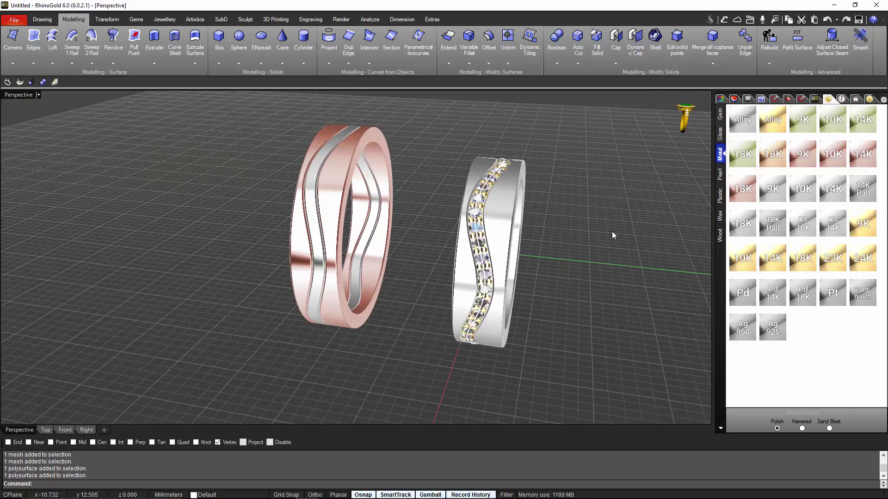
pyautogui.scroll(6, 612, 234)
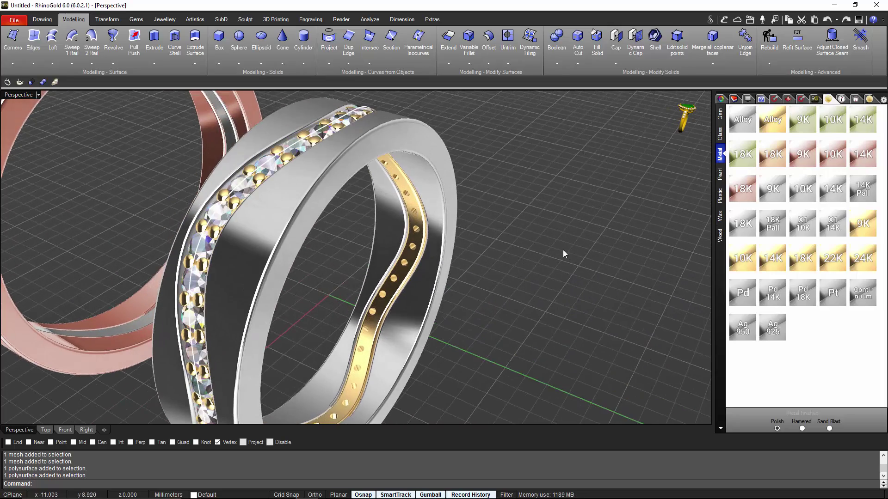
pyautogui.middleClick(582, 192)
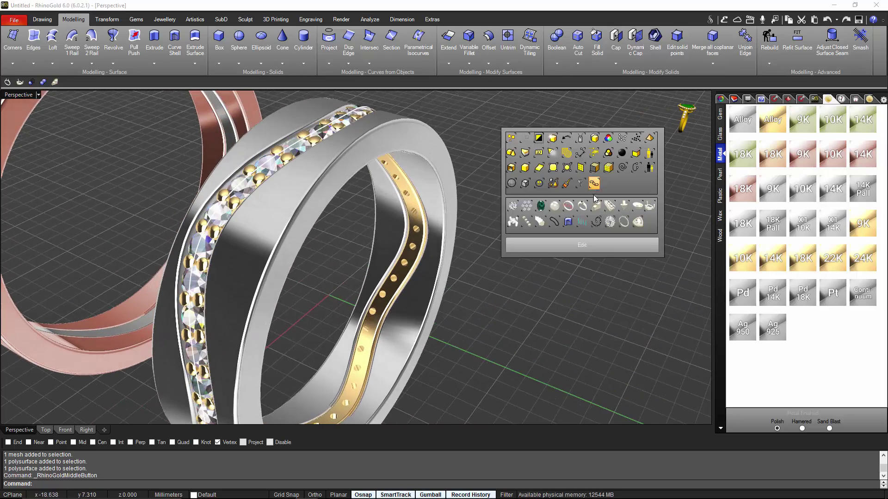
pyautogui.click(624, 169)
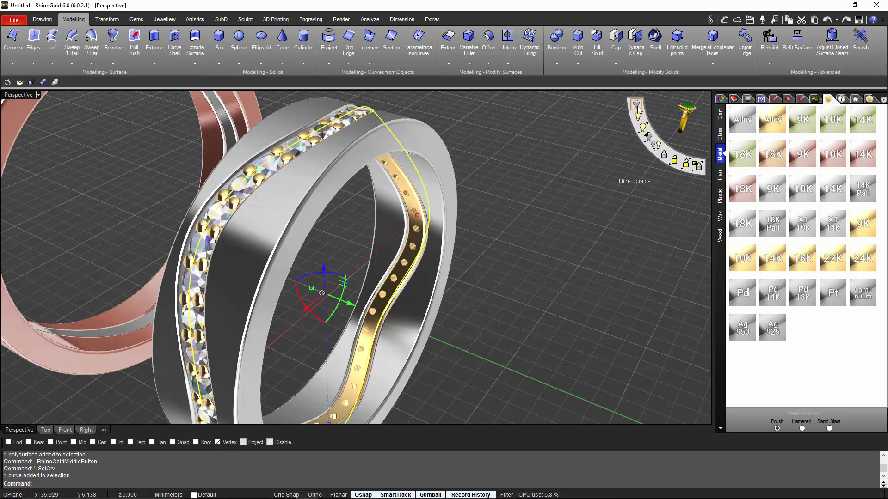
pyautogui.click(637, 106)
# Select all the gems in the stone-set ring and give them the Almandite (Red-Violet) material.
pyautogui.scroll(-6, 557, 212)
pyautogui.moveTo(526, 289); pyautogui.dragTo(513, 249, button='right')
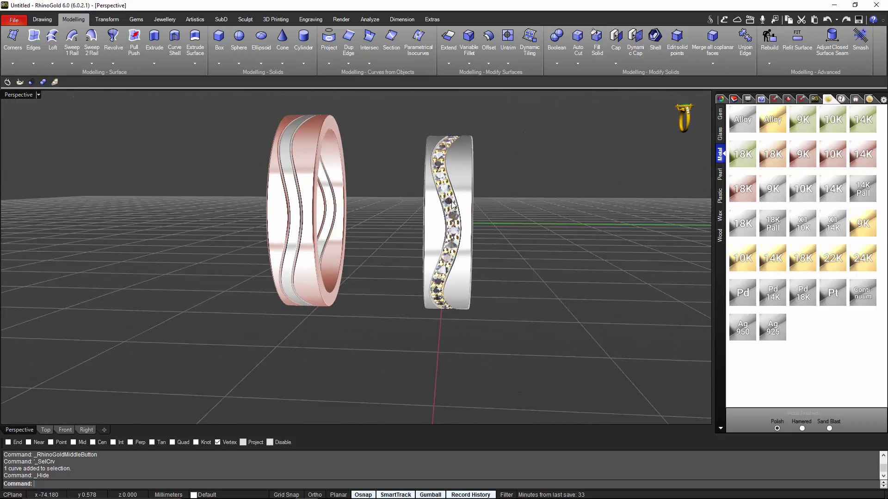
pyautogui.middleClick(541, 207)
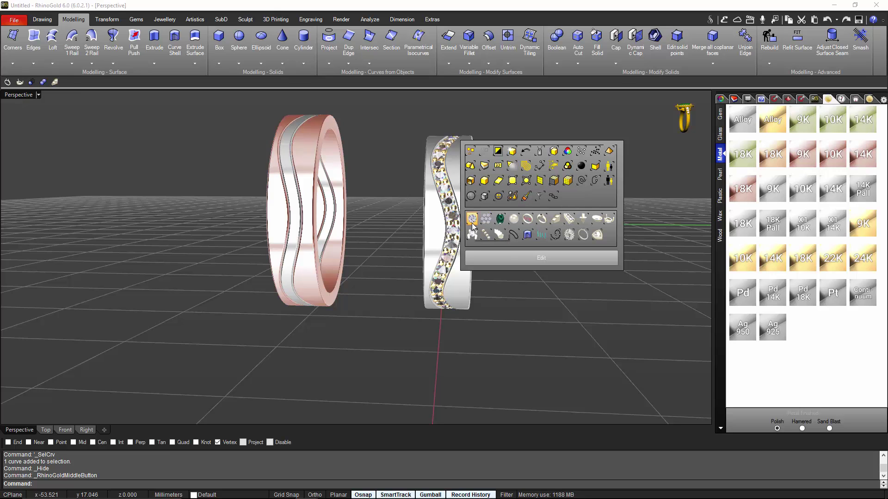
pyautogui.click(472, 223)
pyautogui.click(723, 119)
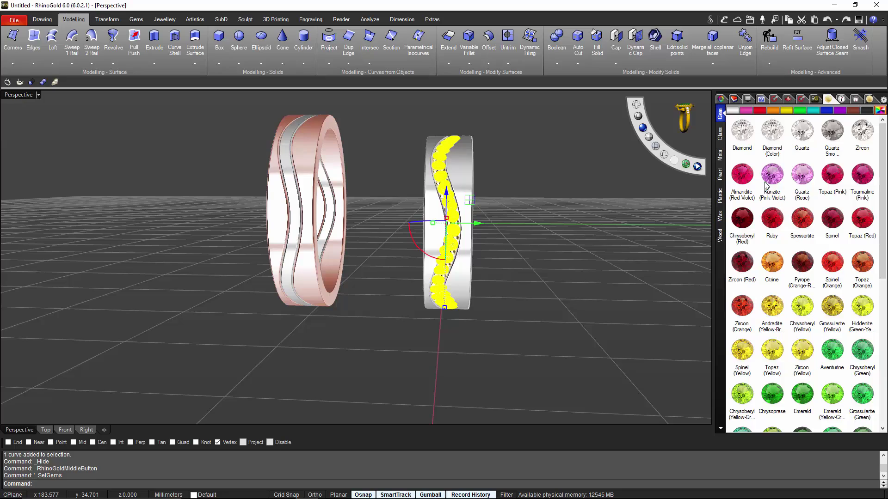
pyautogui.click(748, 180)
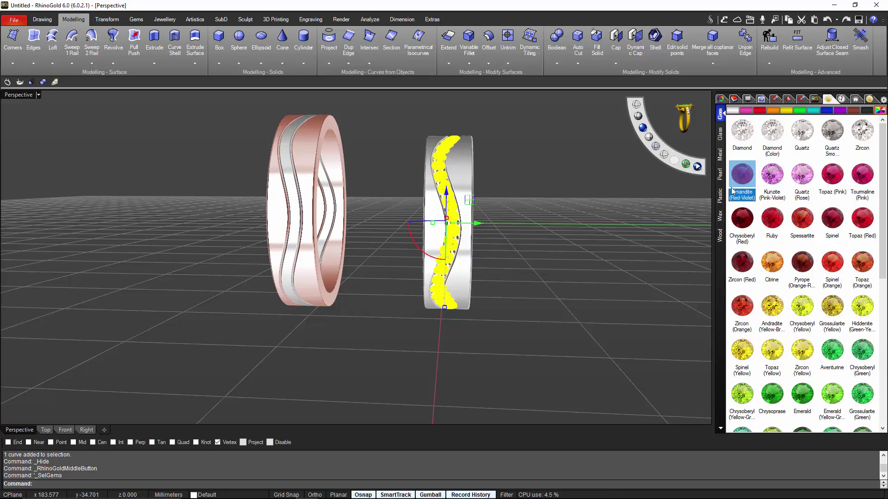
pyautogui.click(593, 232)
# Frame both rings at an angle in the perspective view and open Render Studio.
pyautogui.moveTo(586, 242); pyautogui.dragTo(511, 277, button='right')
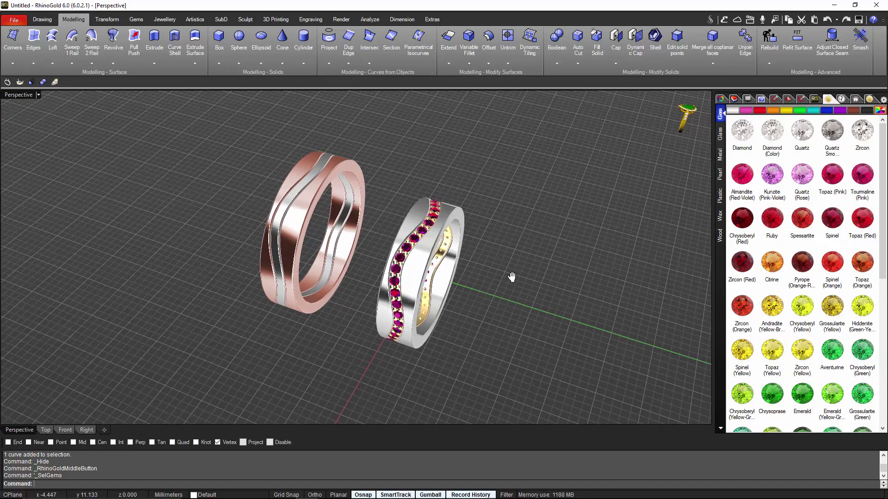
pyautogui.moveTo(484, 172); pyautogui.dragTo(513, 185, button='right')
pyautogui.moveTo(697, 123)
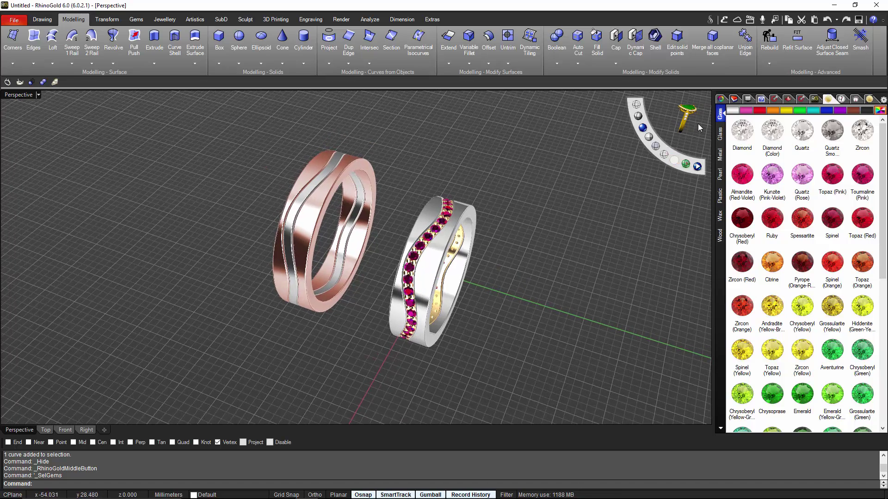
pyautogui.keyDown('shift'); pyautogui.moveTo(193, 148); pyautogui.dragTo(153, 175, button='right'); pyautogui.keyUp('shift')
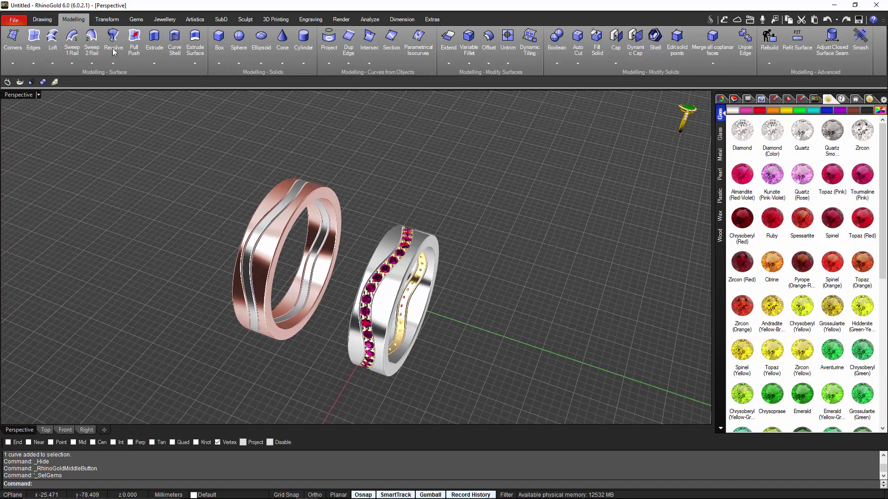
pyautogui.click(337, 20)
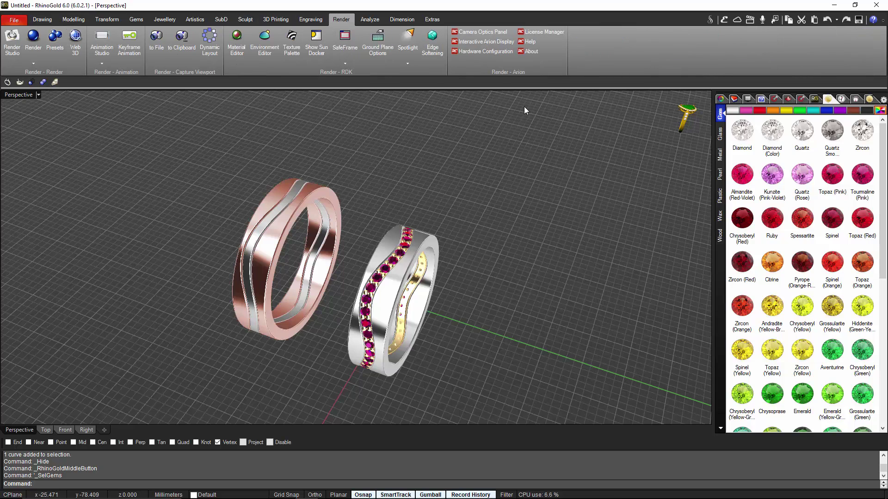
pyautogui.click(12, 44)
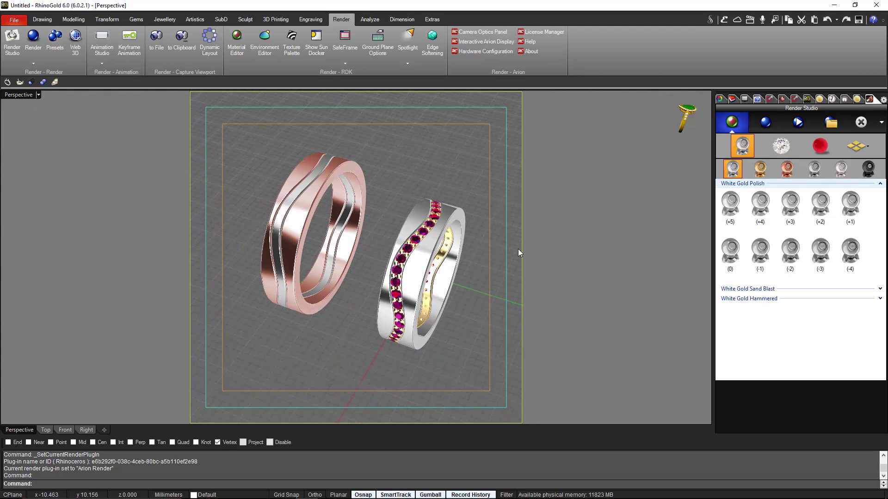
# Apply White Gold Sand Blast (+4) to the stone-set ring's two outer bands and the plain ring's wavy centre band.
pyautogui.click(745, 289)
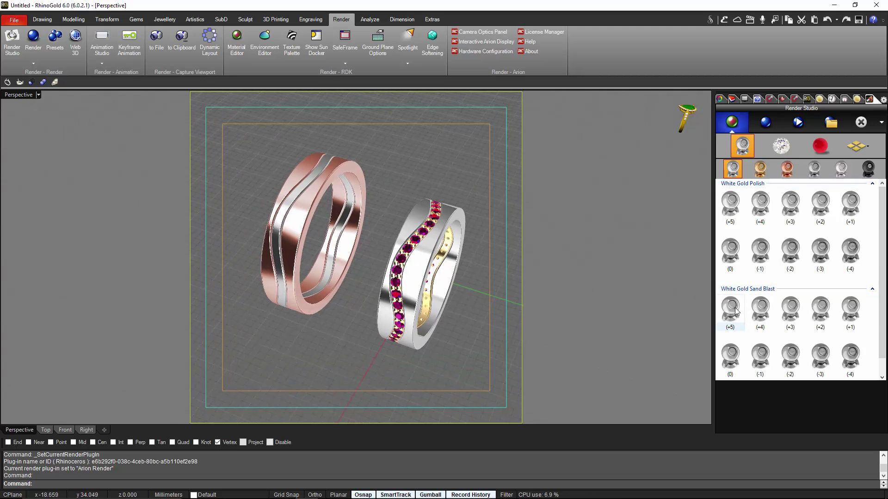
pyautogui.click(424, 264)
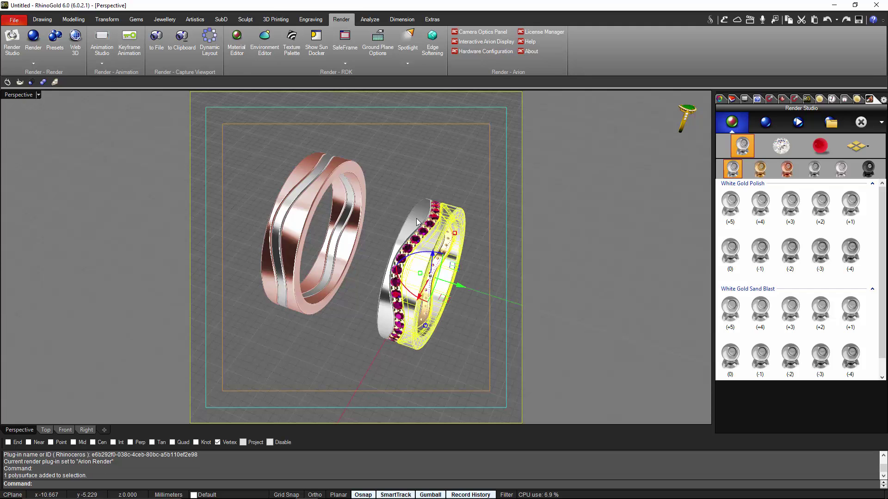
pyautogui.keyDown('shift'); pyautogui.click(418, 223); pyautogui.keyUp('shift')
pyautogui.keyDown('shift'); pyautogui.click(313, 181); pyautogui.keyUp('shift')
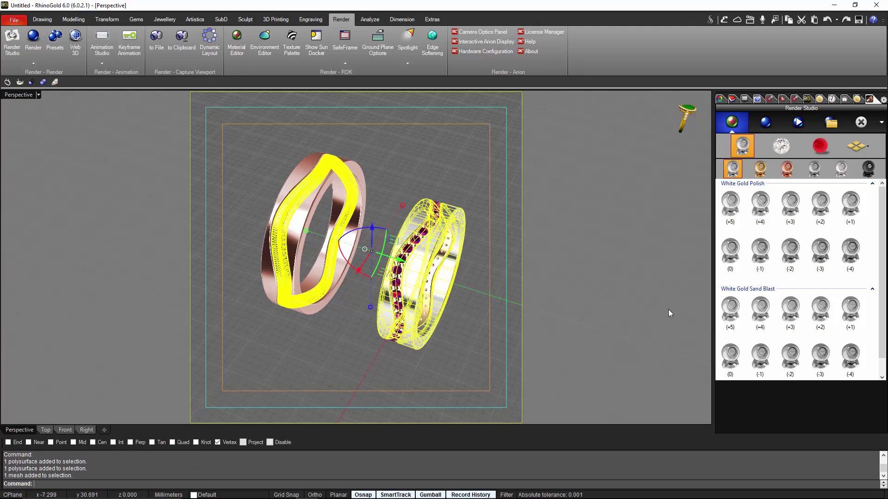
pyautogui.click(761, 309)
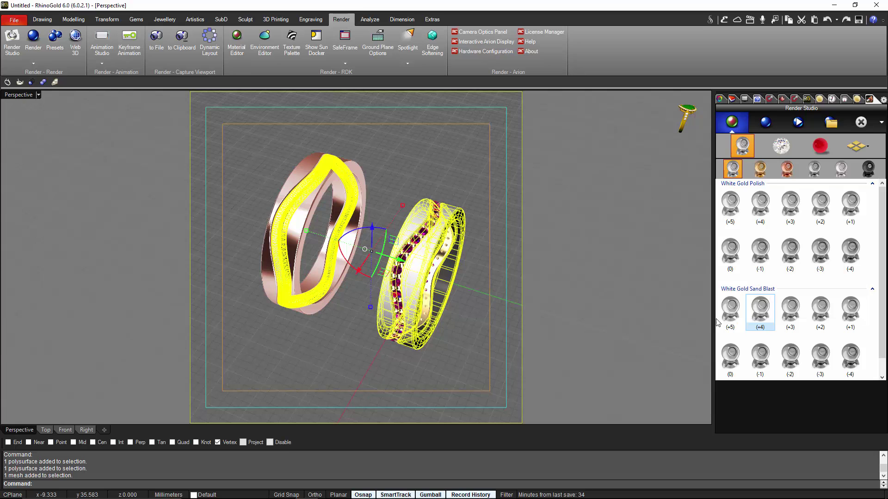
pyautogui.click(469, 317)
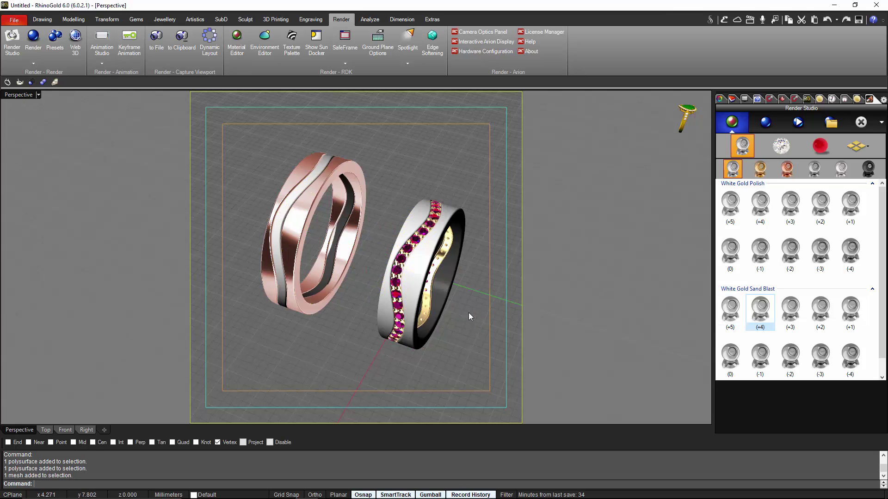
# Apply Rose Gold Polish (+4) to the stone-set ring's gem setting and the plain ring's two outer bands.
pyautogui.click(440, 258)
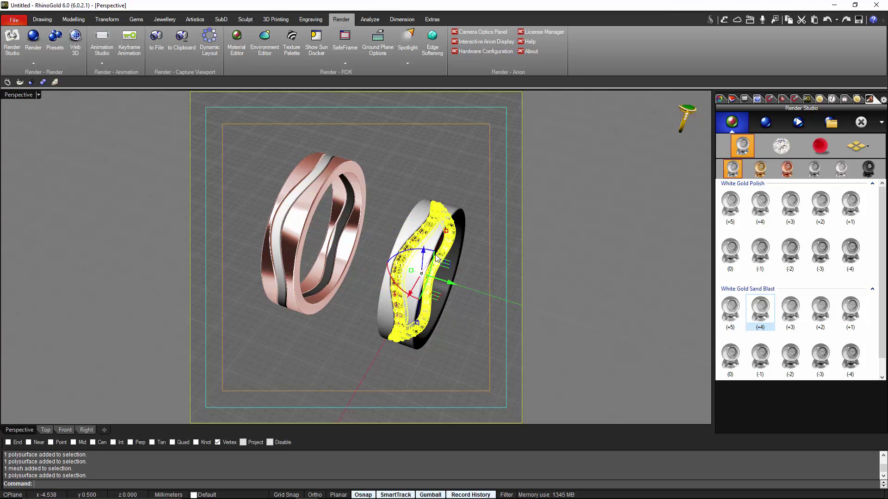
pyautogui.keyDown('shift'); pyautogui.click(300, 213); pyautogui.keyUp('shift')
pyautogui.keyDown('shift'); pyautogui.click(301, 190); pyautogui.keyUp('shift')
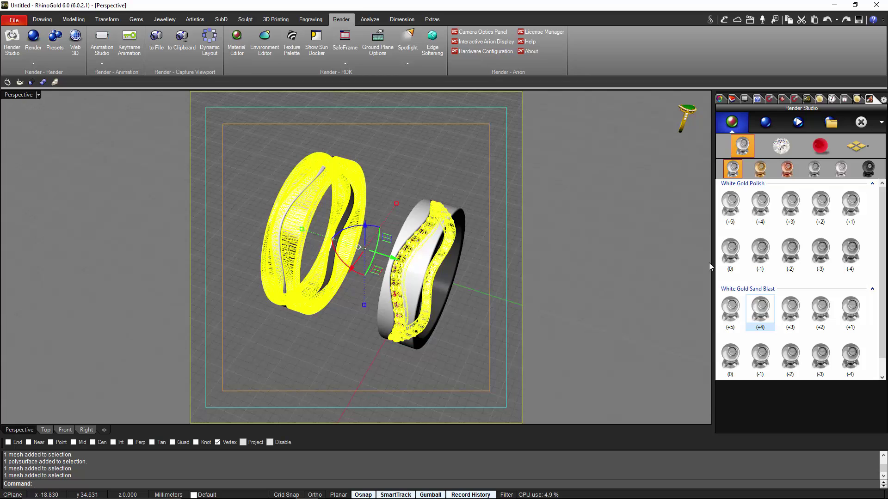
pyautogui.click(785, 171)
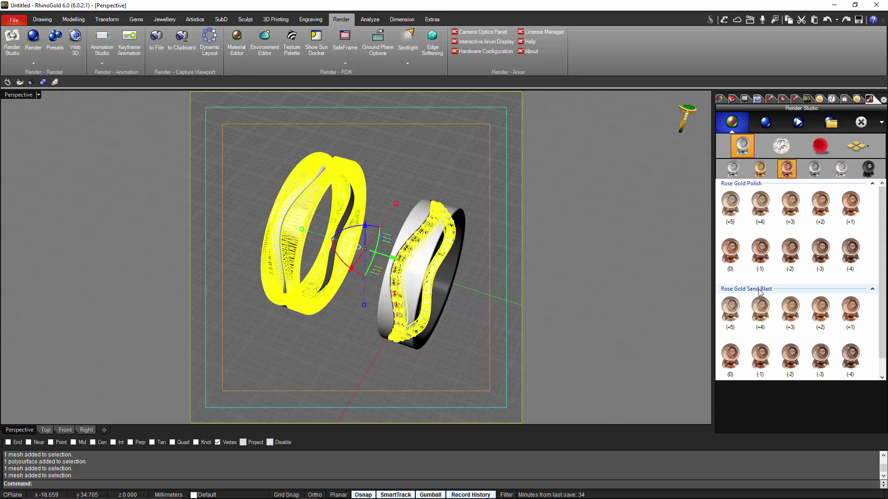
pyautogui.click(761, 204)
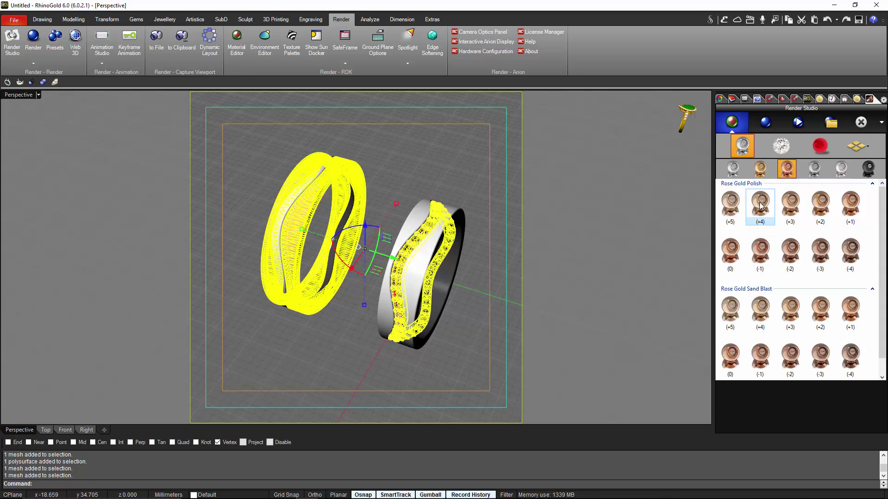
pyautogui.click(557, 316)
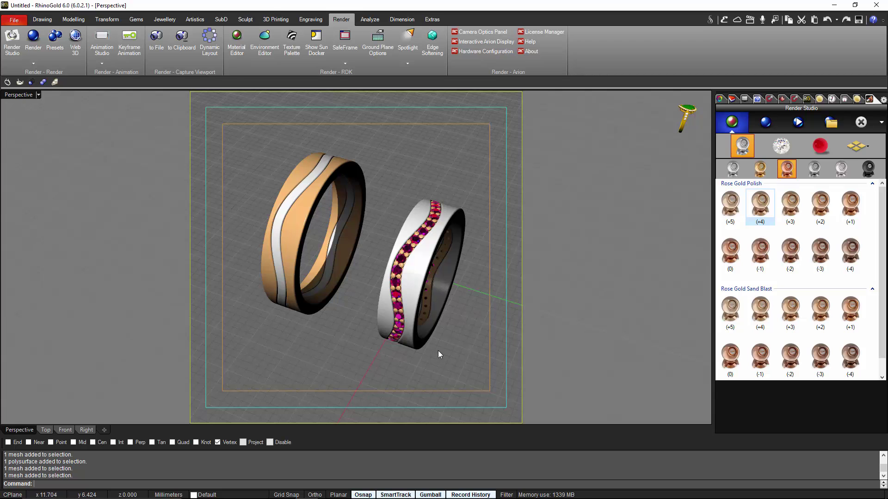
# Select the gem group on the stone-set ring and give it the Zircon material.
pyautogui.scroll(3, 438, 332)
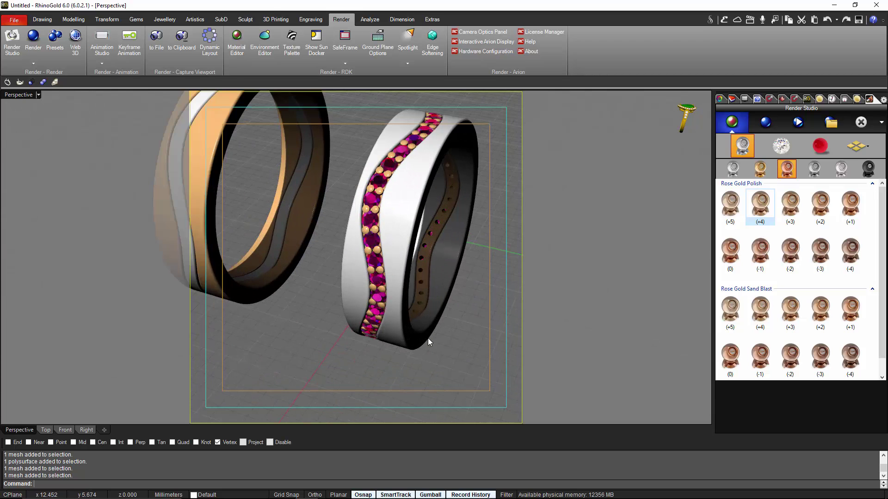
pyautogui.scroll(-5, 455, 353)
pyautogui.moveTo(453, 352); pyautogui.dragTo(408, 344, button='right')
pyautogui.scroll(2, 437, 355)
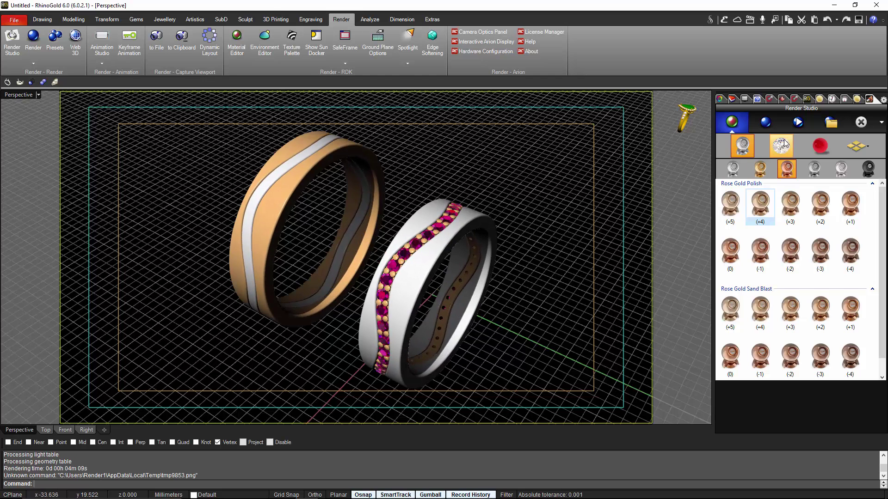
pyautogui.click(783, 147)
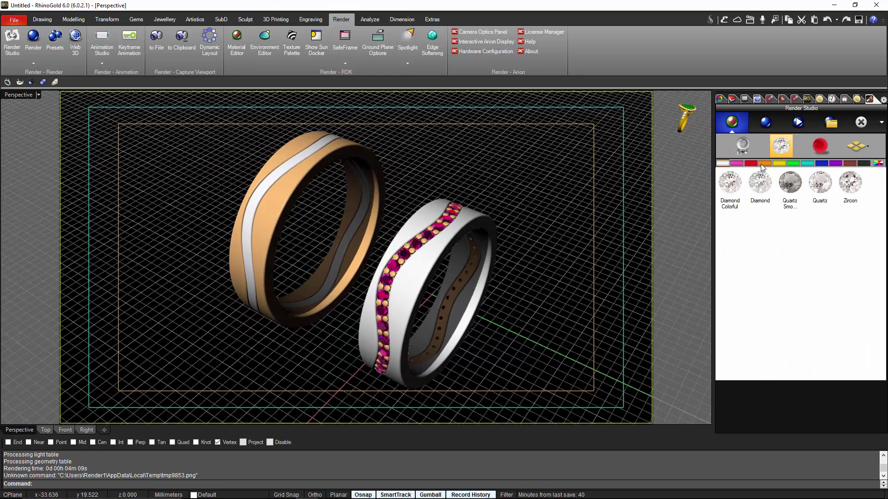
pyautogui.click(430, 237)
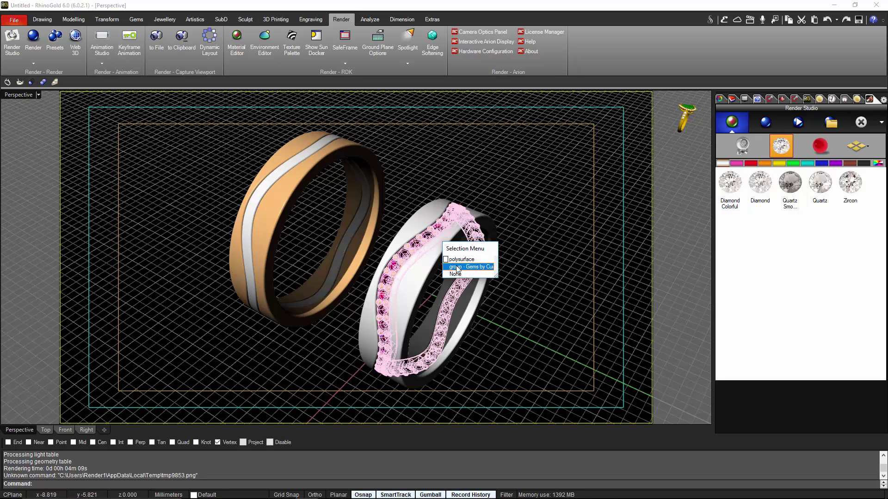
pyautogui.click(467, 312)
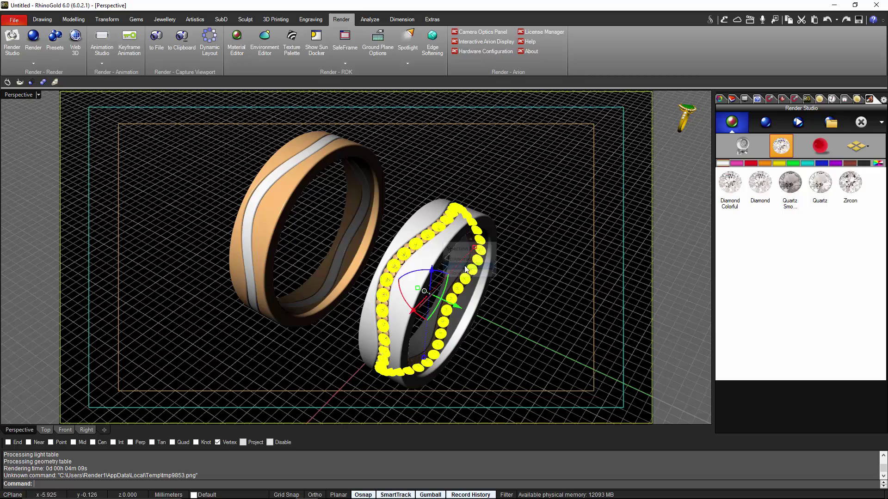
pyautogui.click(846, 186)
pyautogui.click(533, 305)
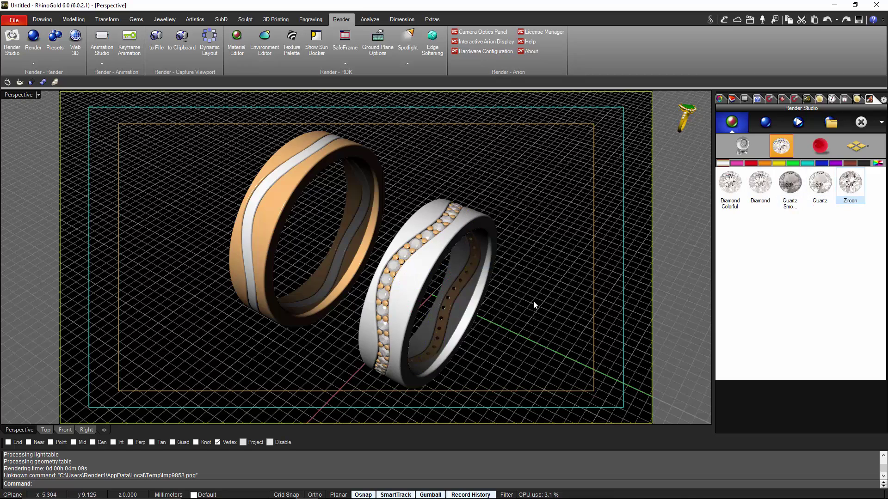
# Frame both rings closer and render them at 1920x1080 with environment 01 and quality set to 1000 passes.
pyautogui.moveTo(534, 303); pyautogui.dragTo(531, 294, button='right')
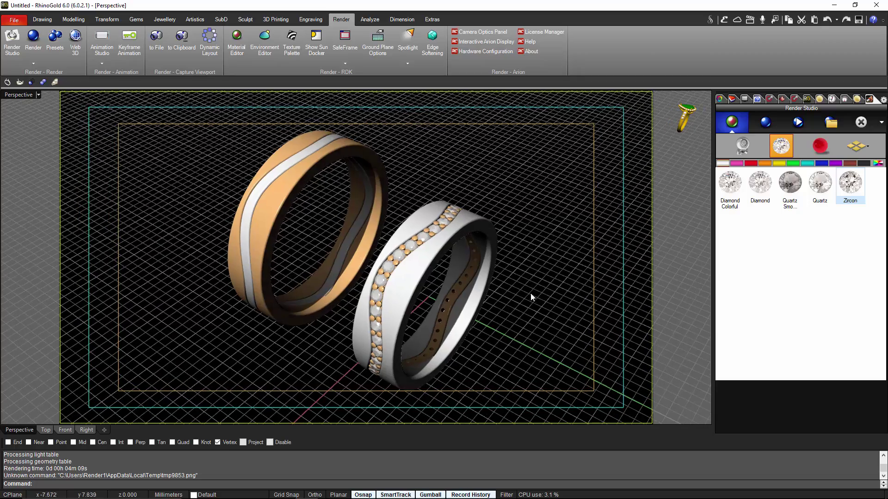
pyautogui.scroll(3, 530, 293)
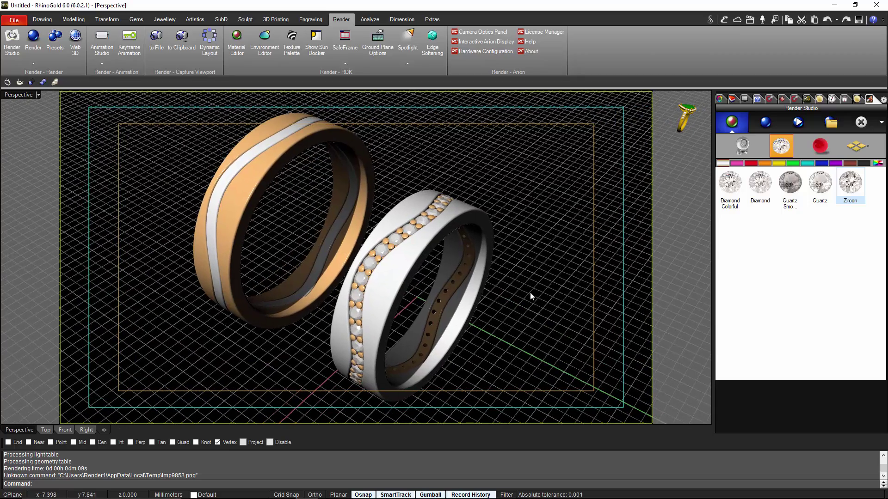
pyautogui.click(766, 132)
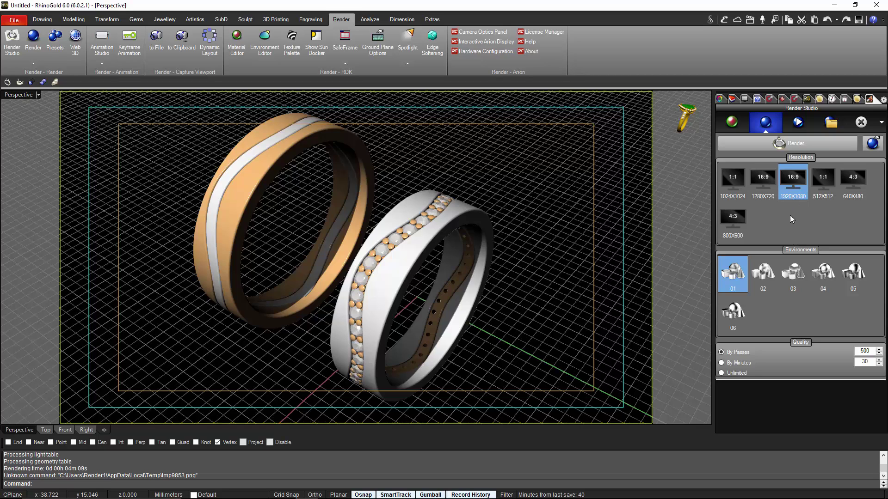
pyautogui.click(742, 281)
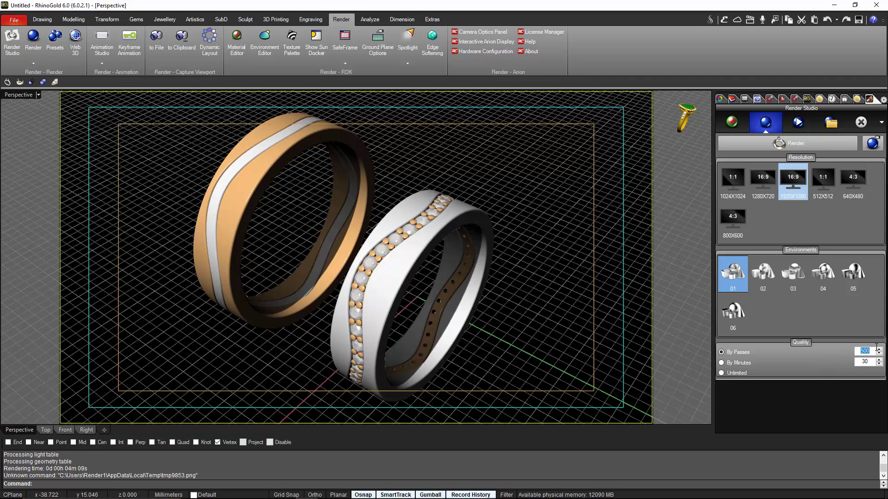
pyautogui.write('1000')
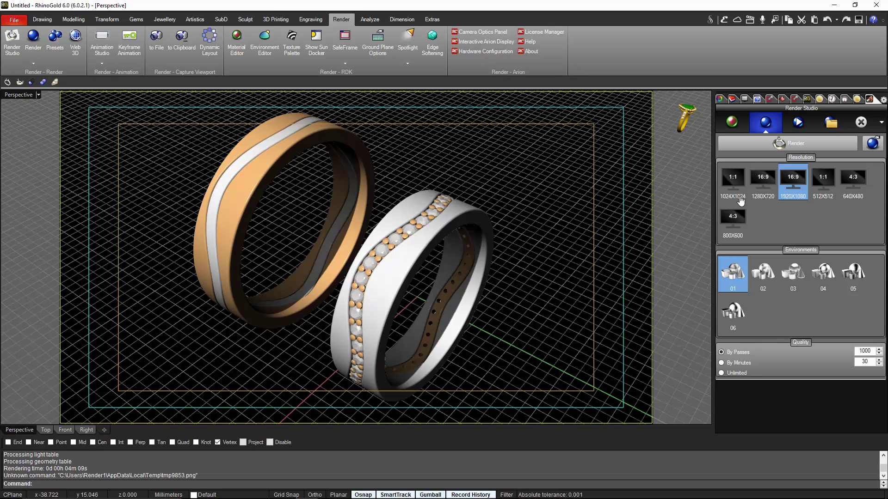
pyautogui.click(778, 143)
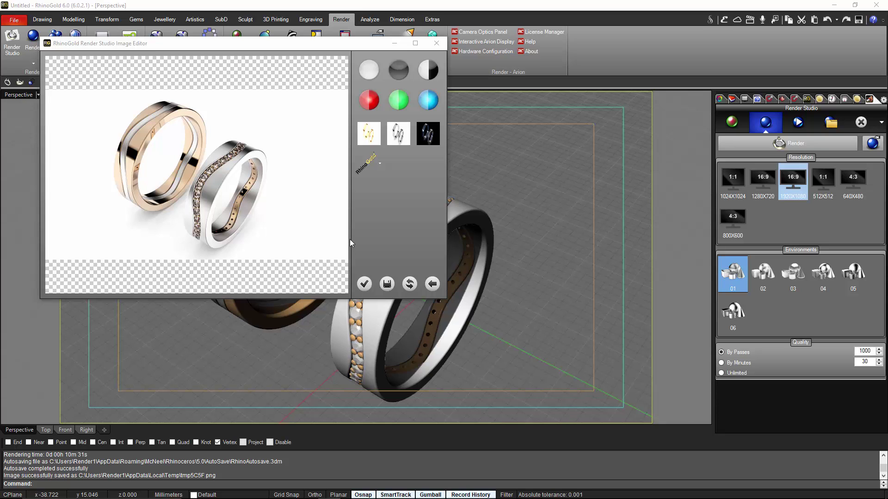
# Add the RhinoGold logo to the rendered image and enlarge it.
pyautogui.click(370, 163)
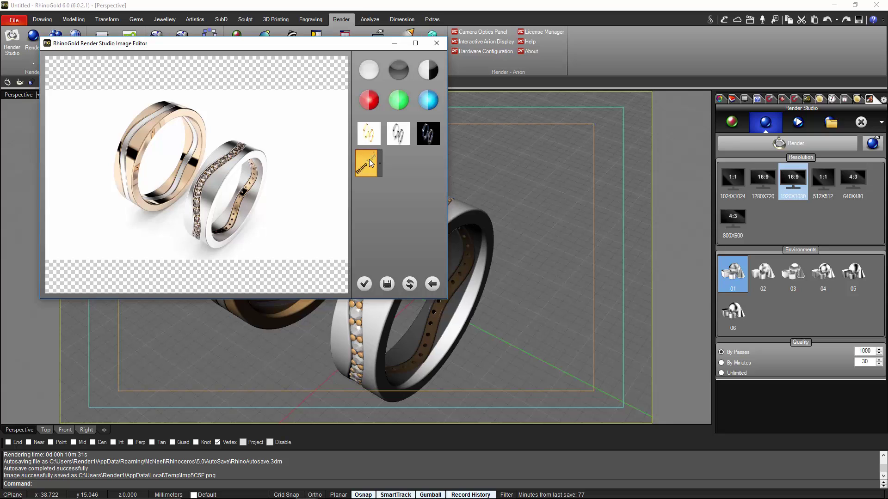
pyautogui.click(370, 163)
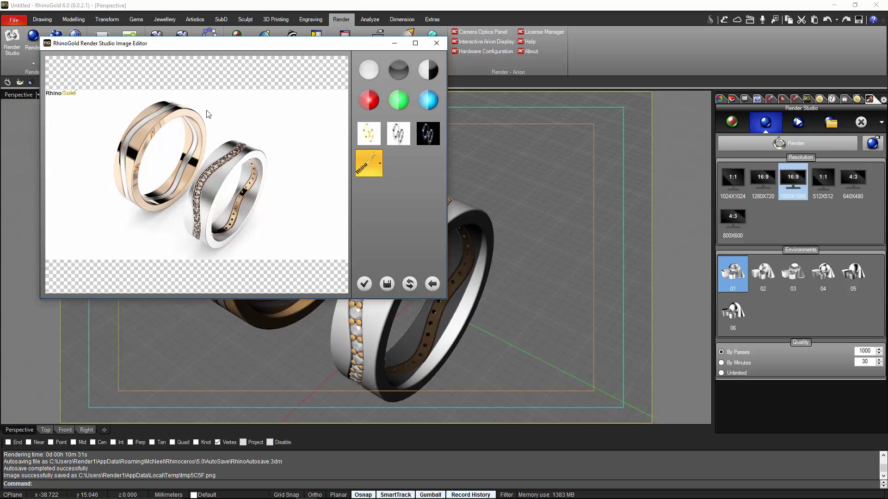
pyautogui.click(380, 163)
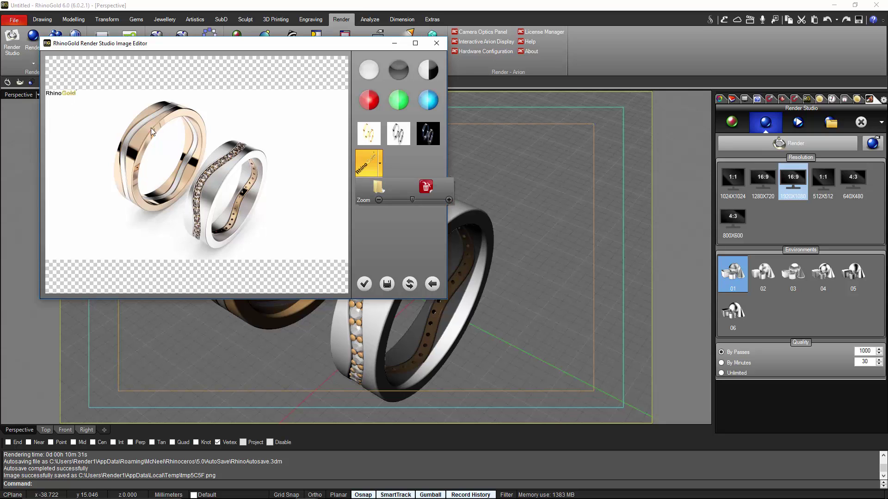
pyautogui.click(67, 95)
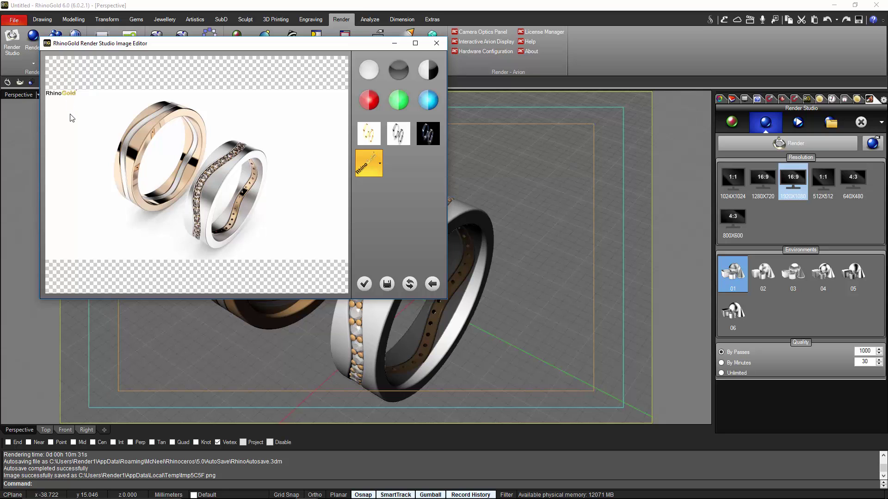
pyautogui.click(381, 162)
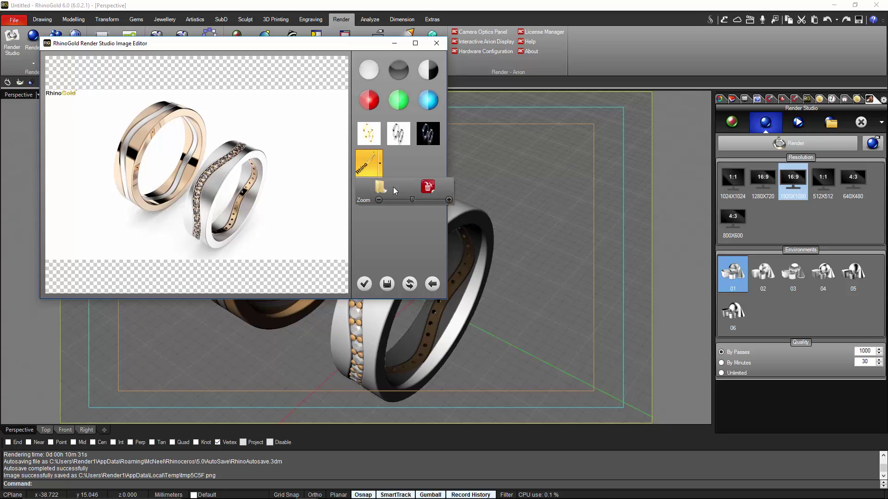
pyautogui.moveTo(412, 200); pyautogui.dragTo(425, 203)
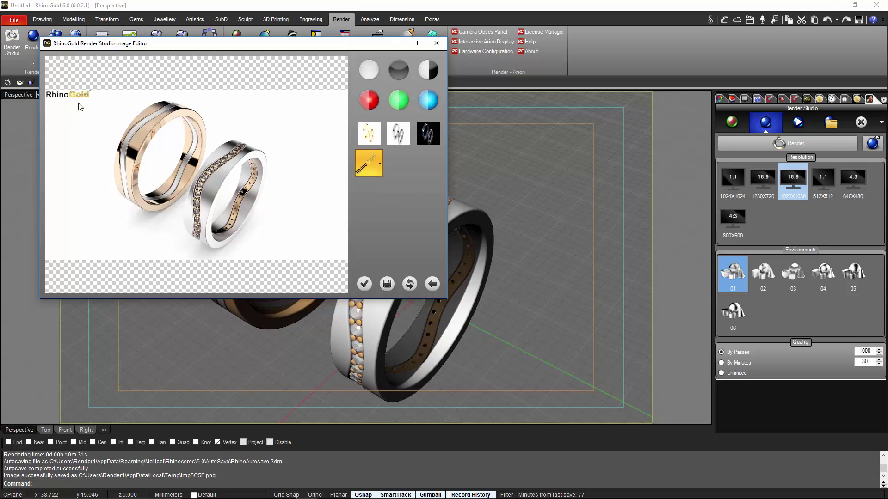
pyautogui.scroll(1, 78, 97)
pyautogui.click(378, 163)
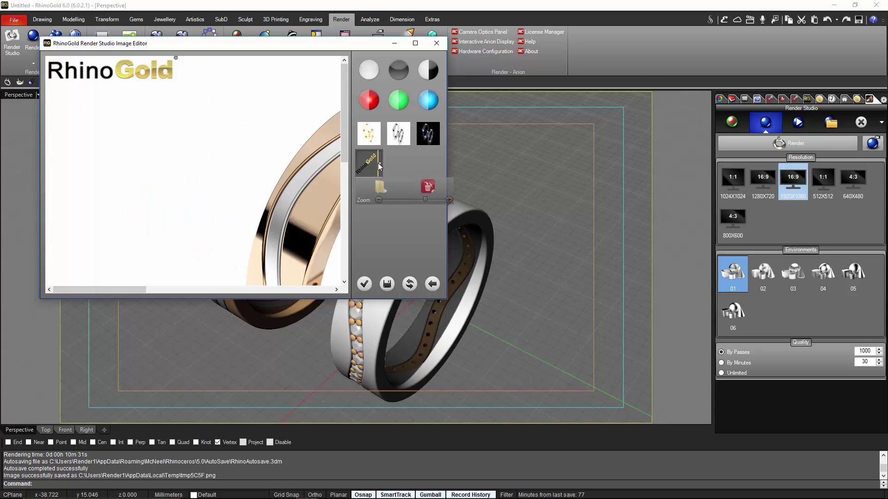
pyautogui.moveTo(418, 200); pyautogui.dragTo(434, 199)
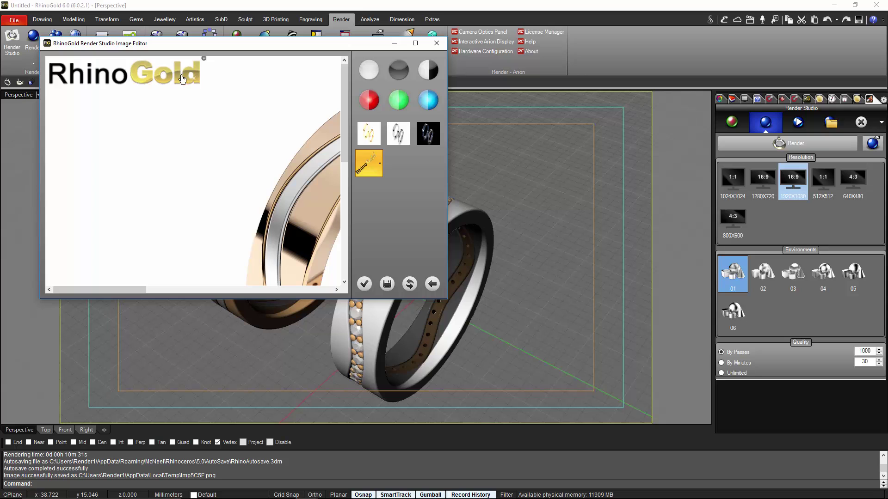
# Move the RhinoGold logo to the lower-left area of the rendered image, below the rose gold ring.
pyautogui.moveTo(183, 75); pyautogui.dragTo(181, 115)
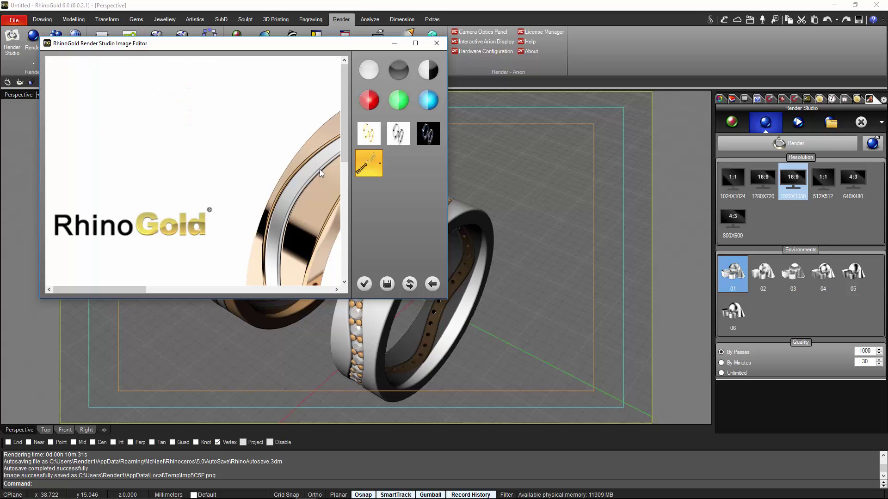
pyautogui.doubleClick(262, 156)
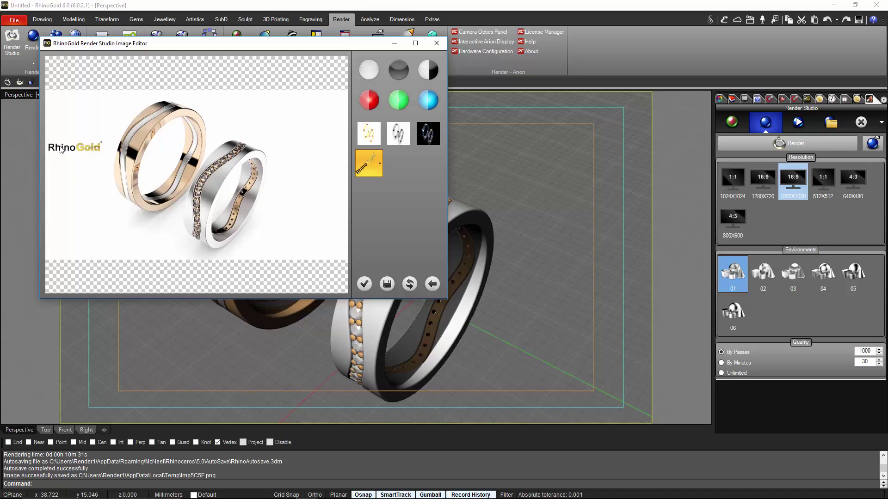
pyautogui.scroll(3, 60, 149)
pyautogui.moveTo(133, 228); pyautogui.dragTo(149, 276)
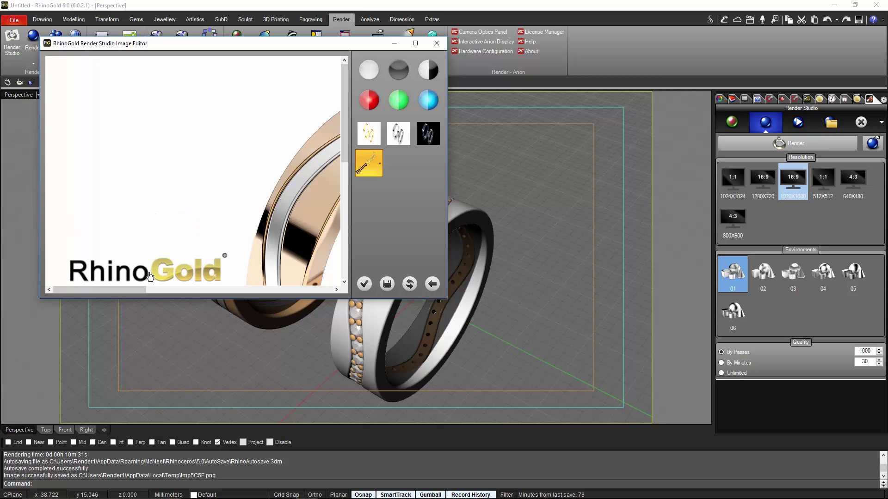
pyautogui.scroll(-4, 194, 206)
pyautogui.scroll(1, 197, 198)
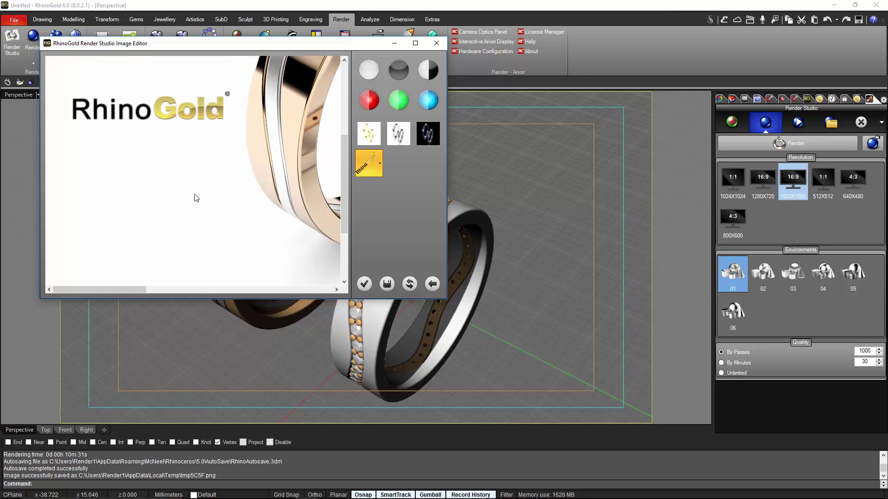
pyautogui.moveTo(186, 118); pyautogui.dragTo(168, 265)
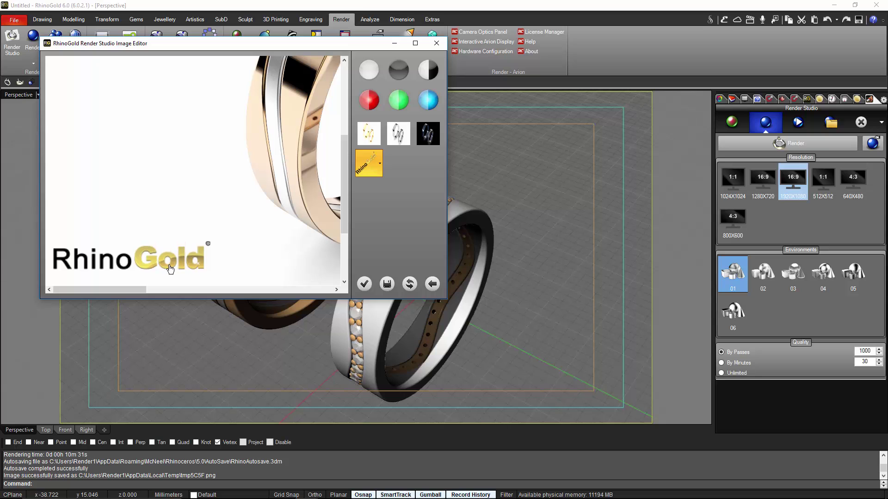
pyautogui.click(344, 283)
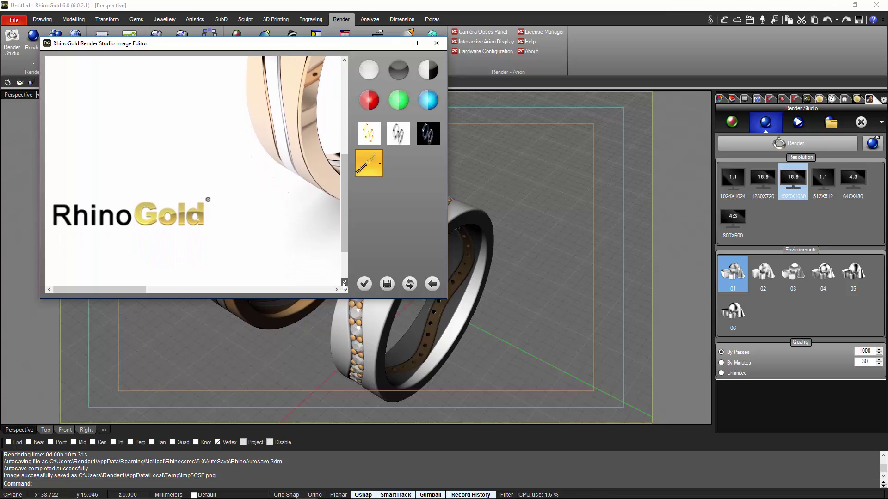
pyautogui.moveTo(167, 198); pyautogui.dragTo(198, 258)
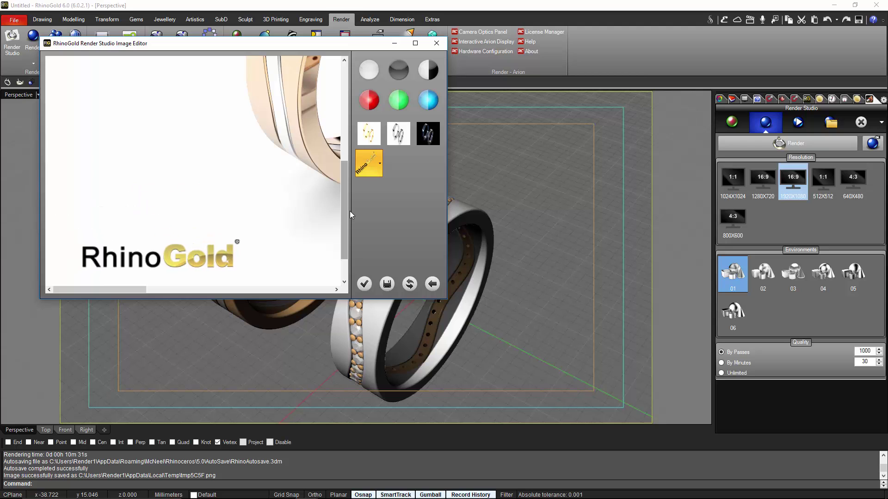
pyautogui.doubleClick(262, 195)
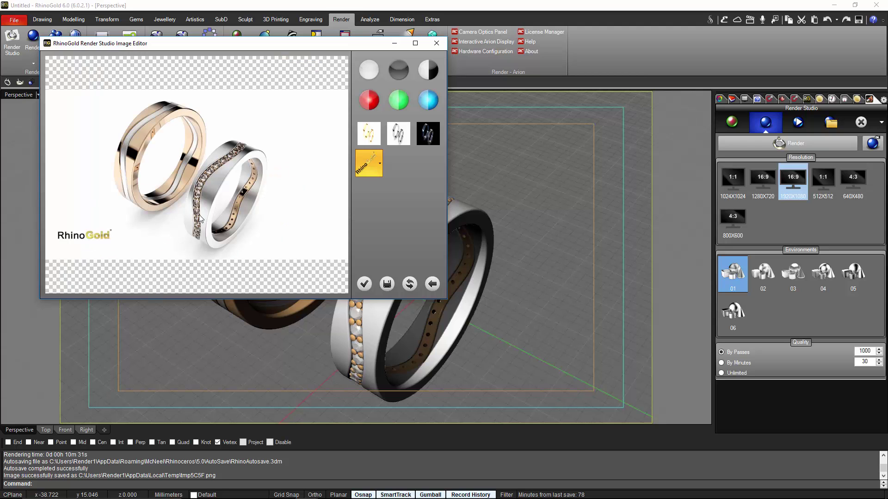
# Enlarge the logo slightly more and save the rendered image.
pyautogui.click(376, 170)
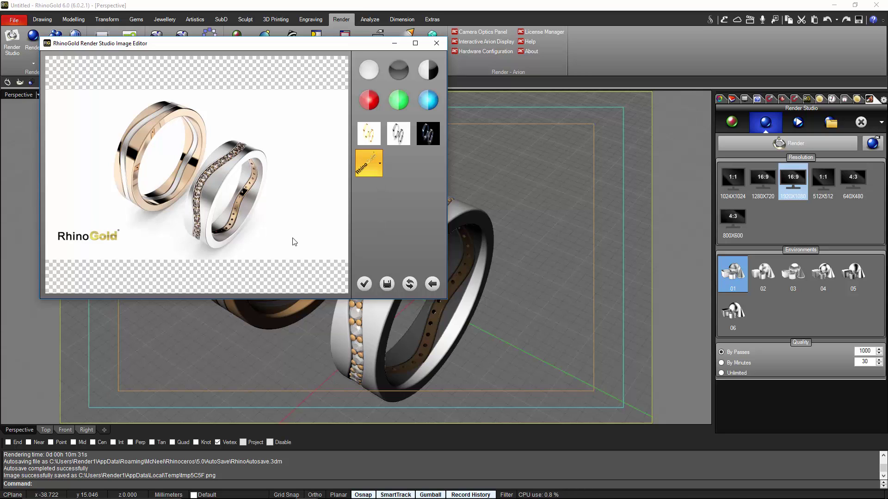
pyautogui.click(386, 283)
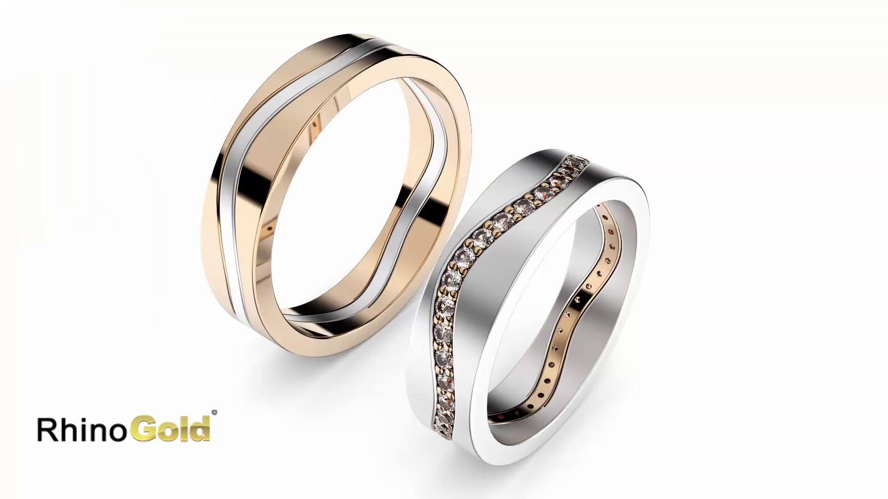